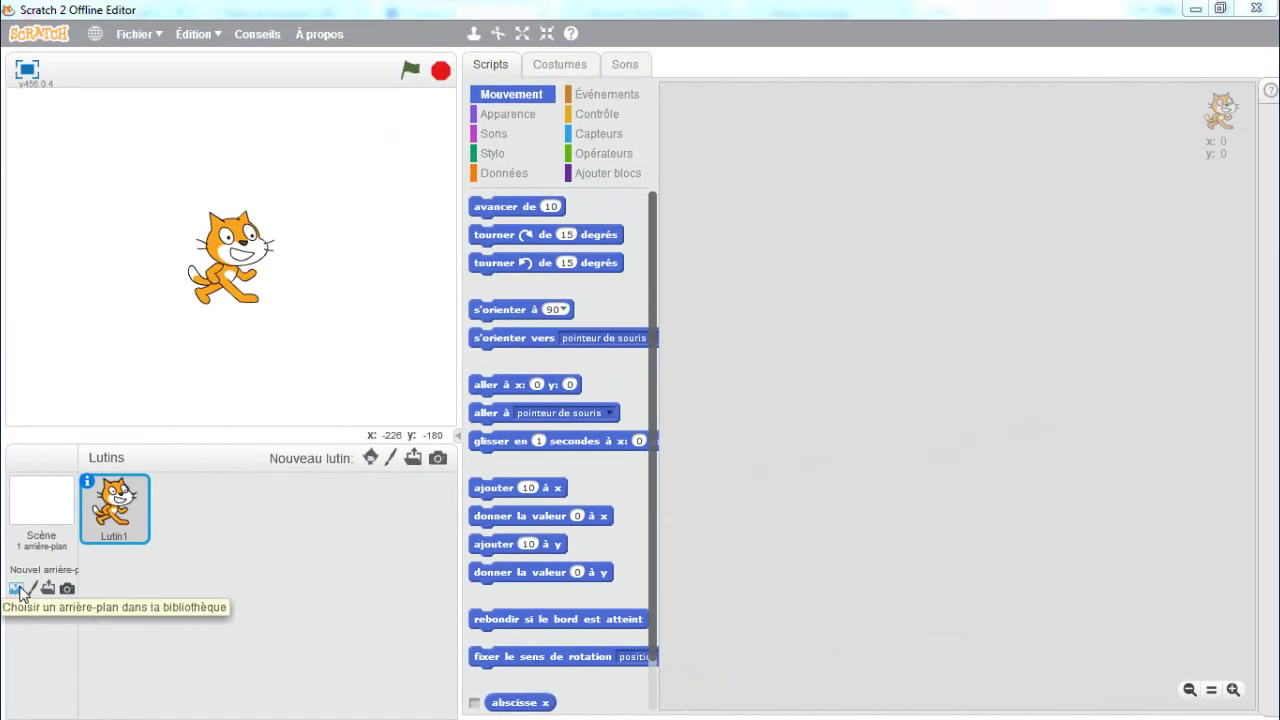
Step: Browse the Intérieur, Dehors, Autre and Nature backdrops in the backdrop library
click(17, 589)
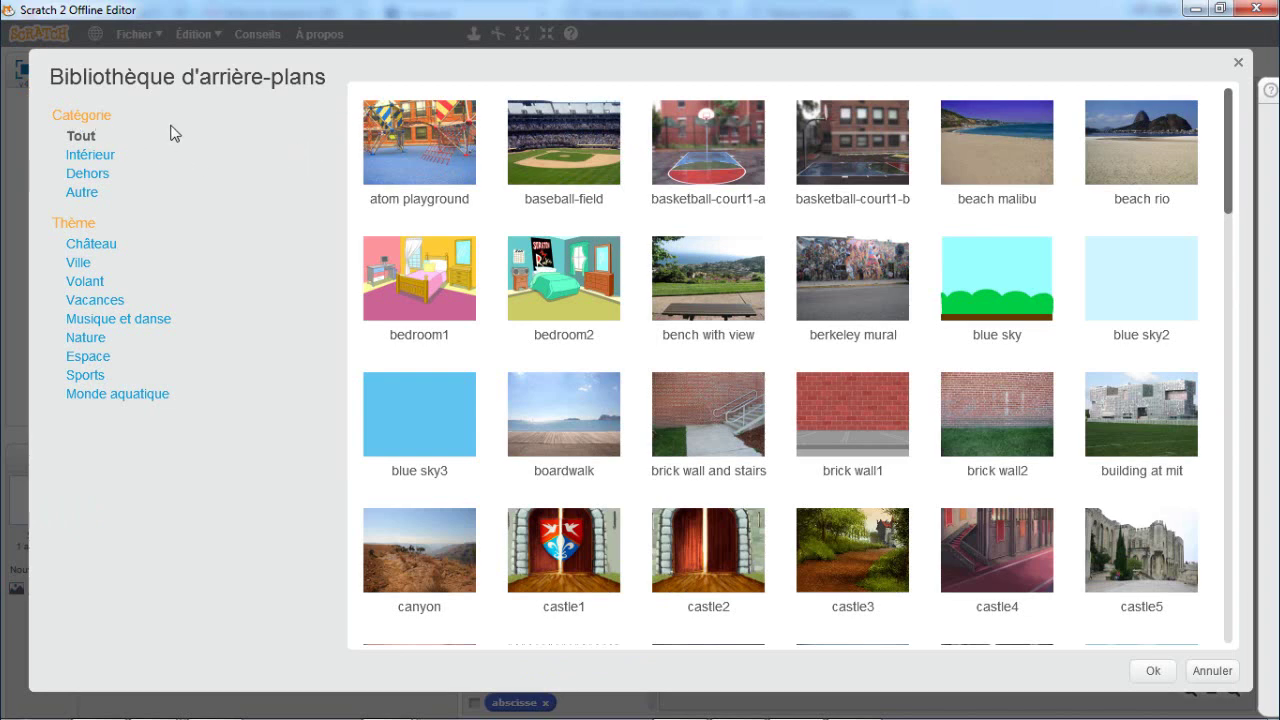
click(90, 156)
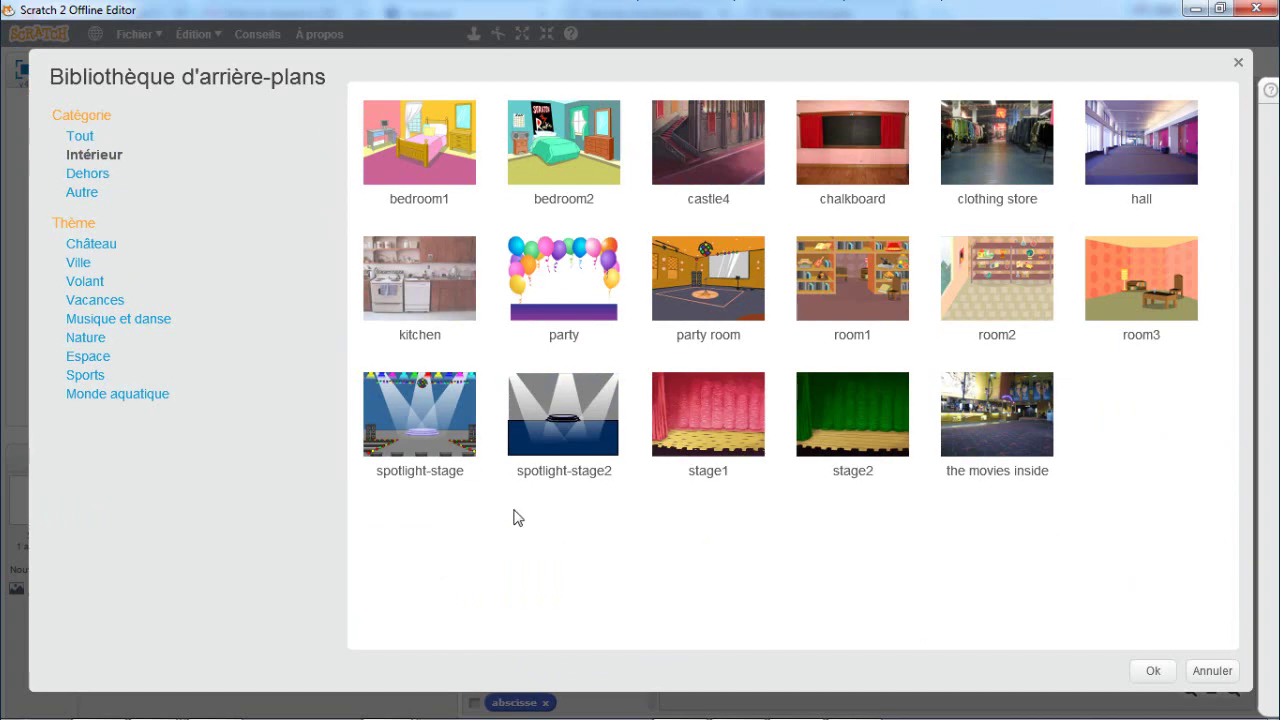
click(90, 176)
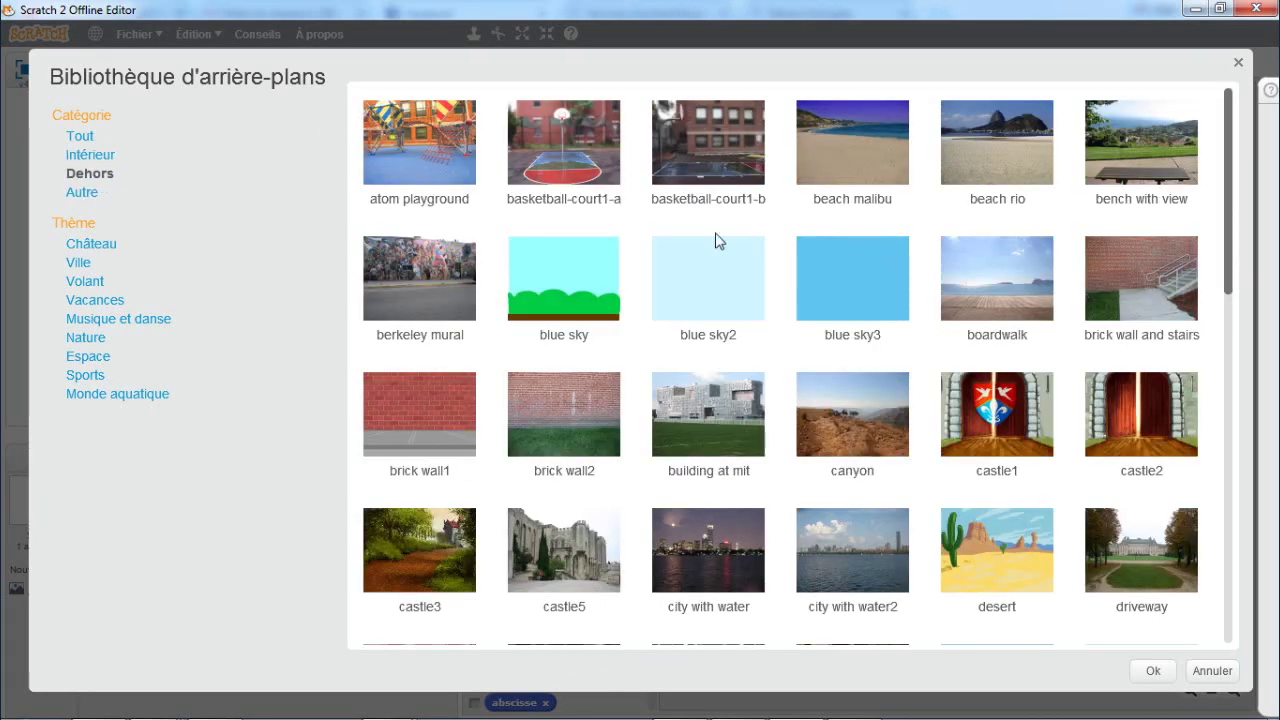
click(86, 194)
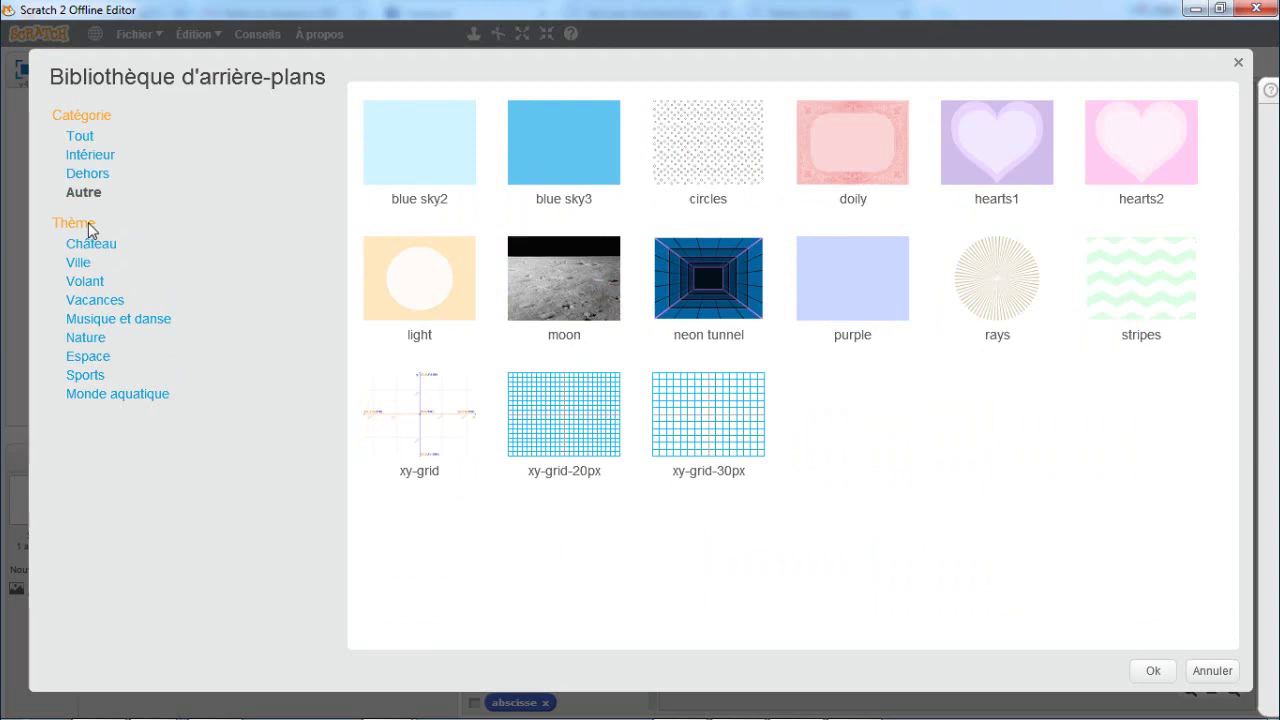
click(88, 338)
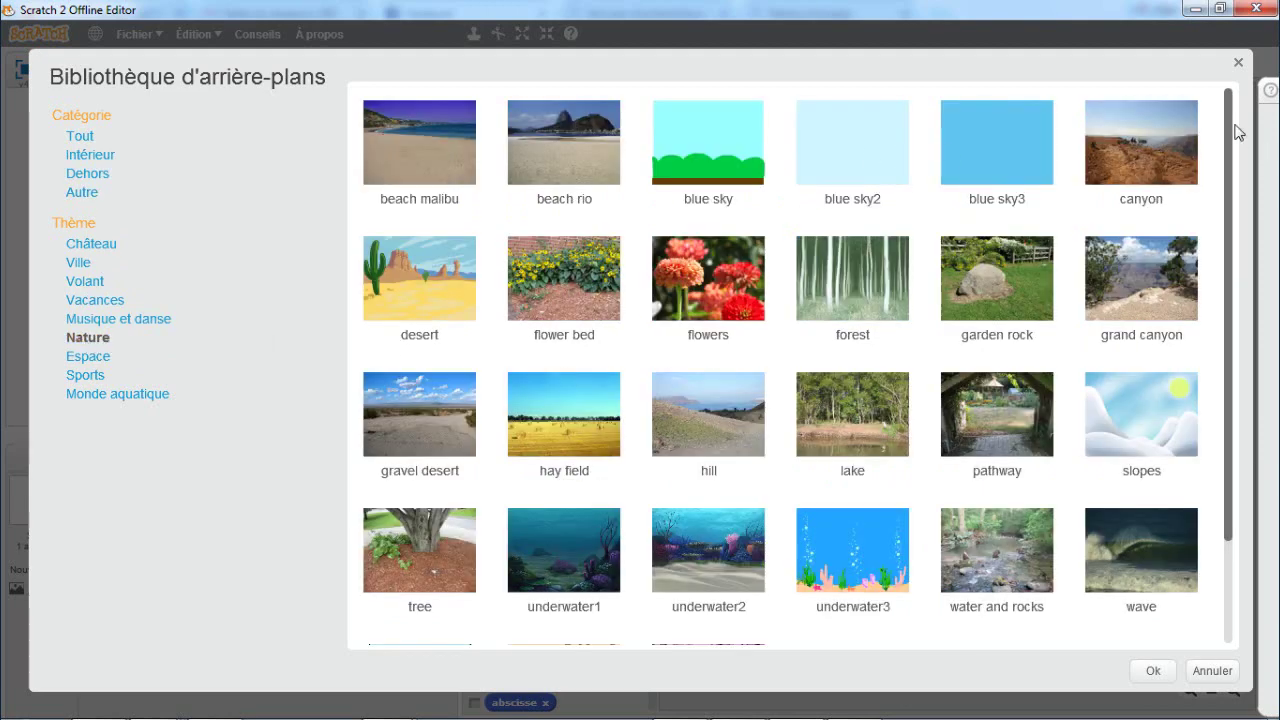
scroll(1236, 130, down, 3)
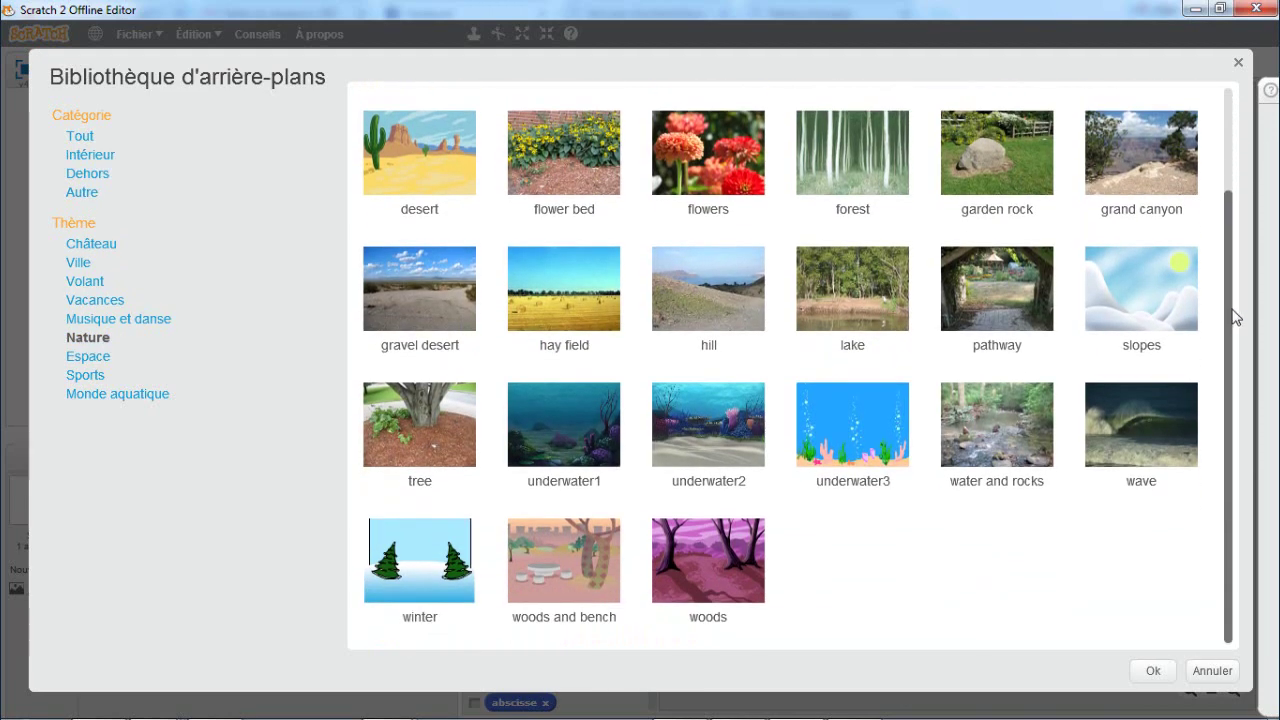
scroll(1236, 317, up, 3)
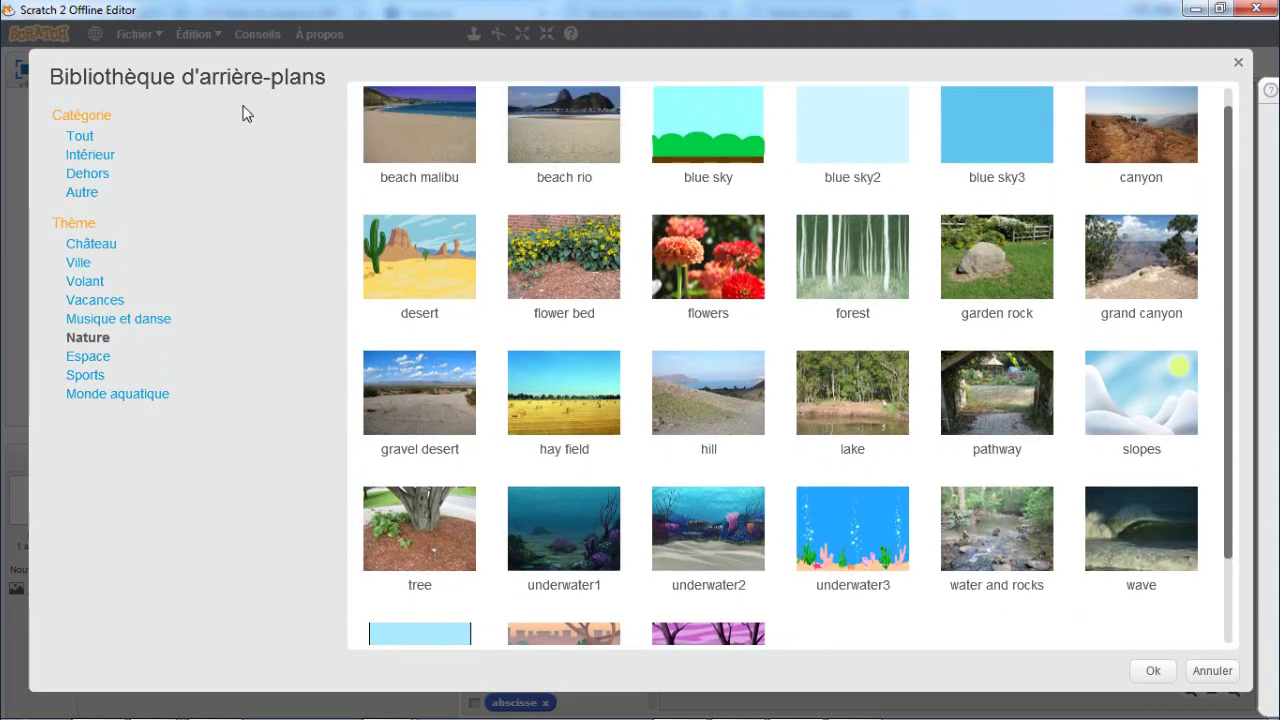
Step: Add the castle3 backdrop from the full library and move the cat to the lower-left part of the scene
click(84, 140)
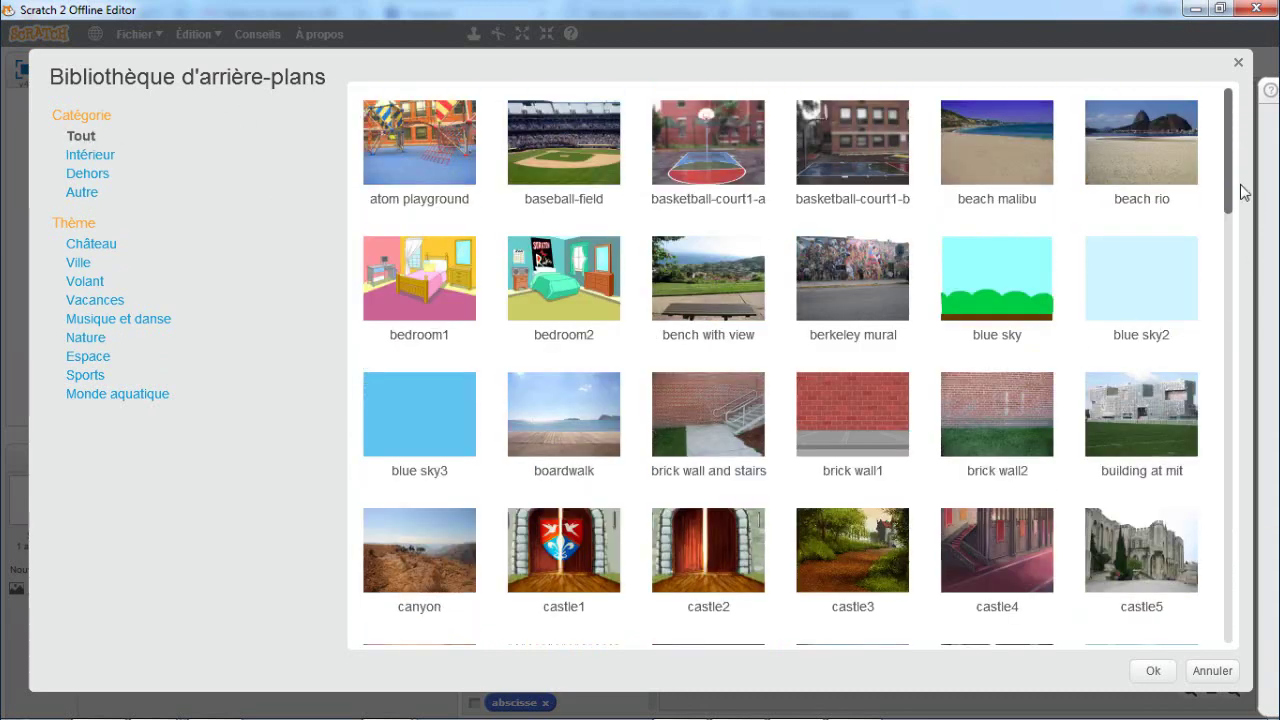
scroll(903, 360, down, 3)
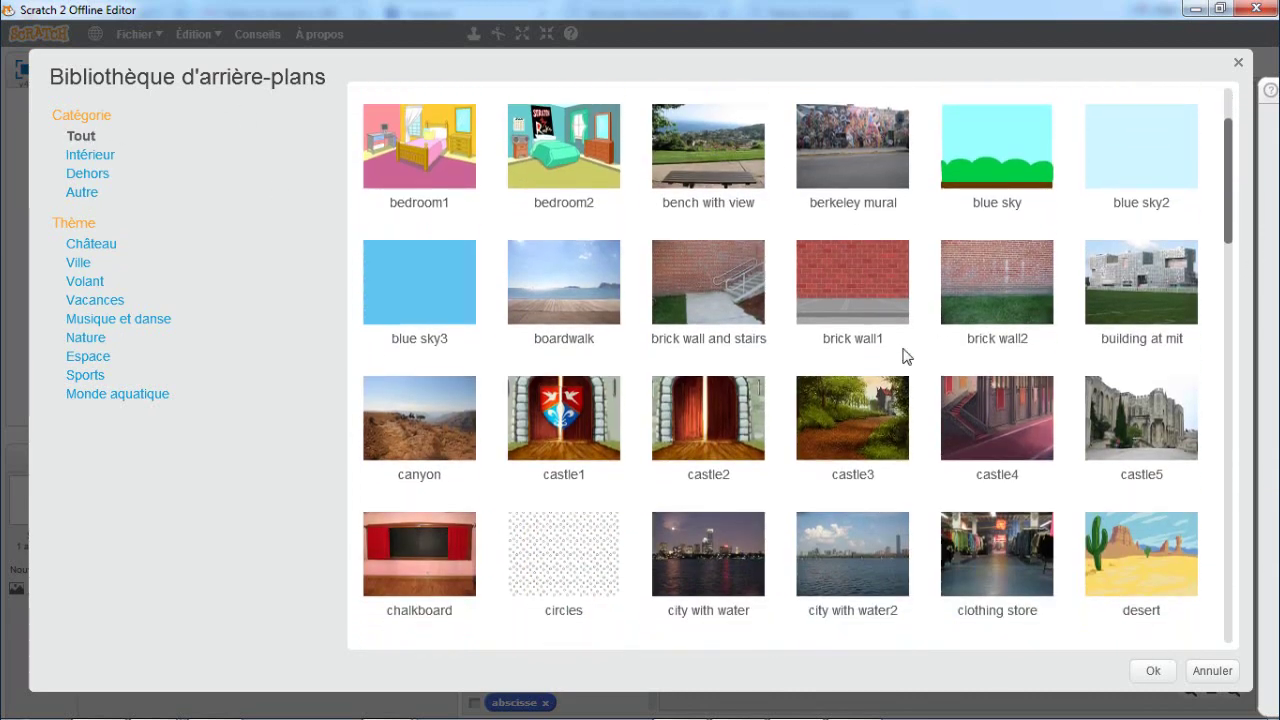
click(853, 428)
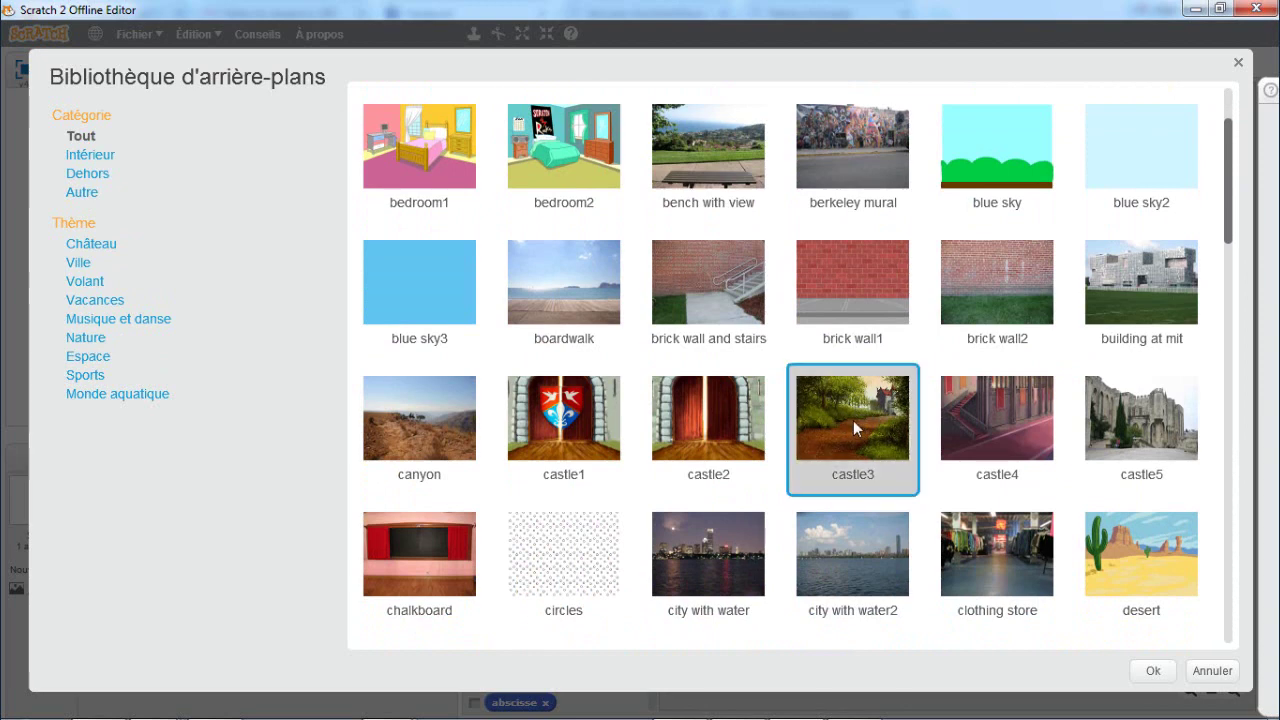
click(1152, 670)
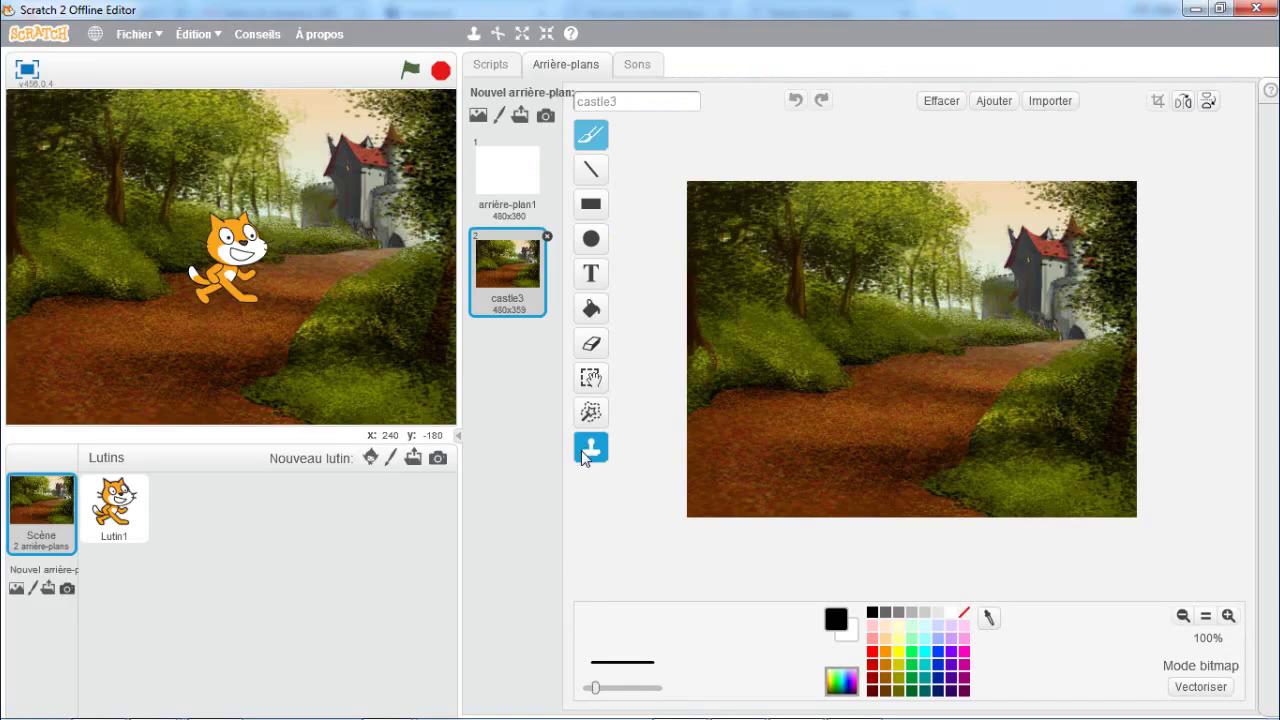
drag(228, 242, 90, 325)
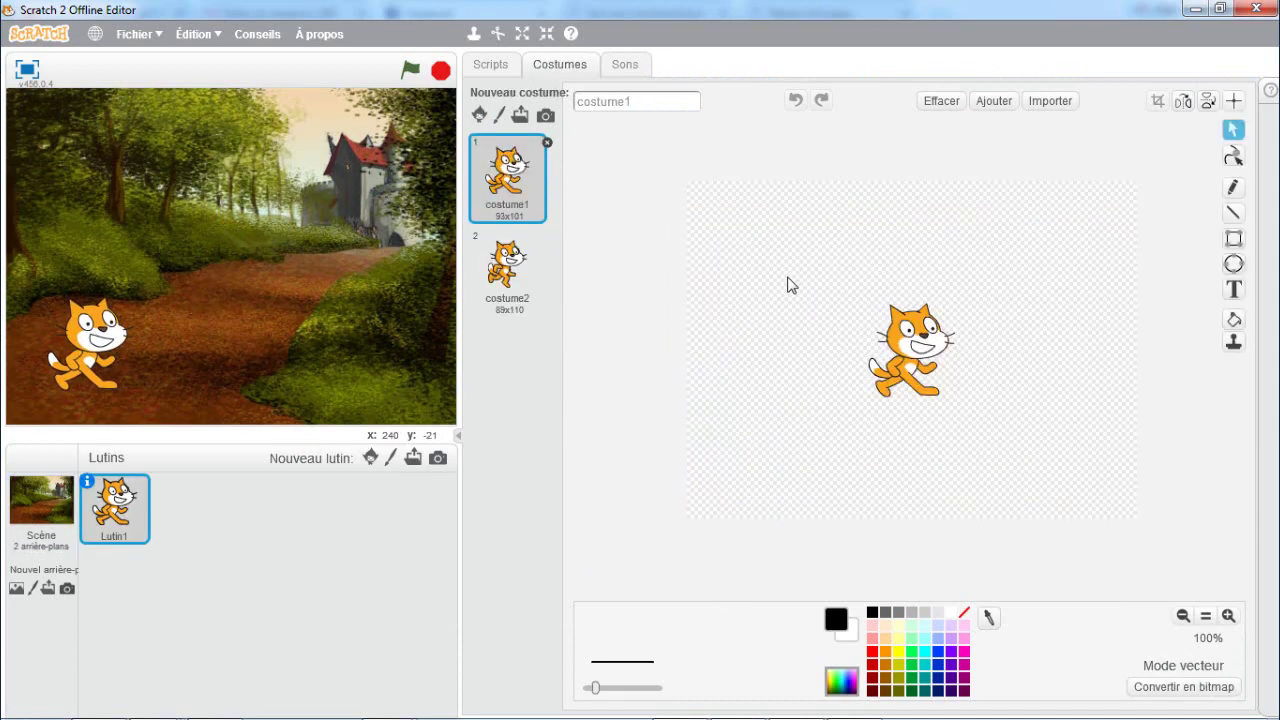
Step: Write a surname as black Helvetica text near the upper edge of the castle3 backdrop
click(36, 494)
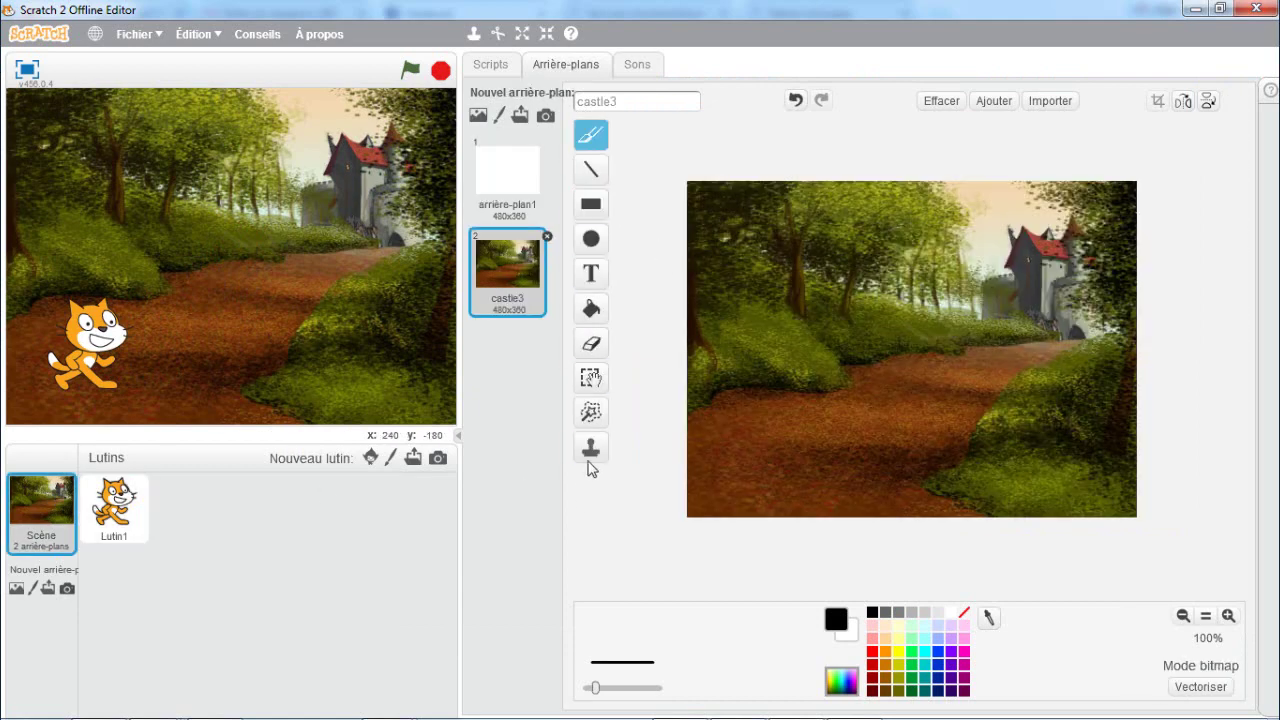
click(591, 238)
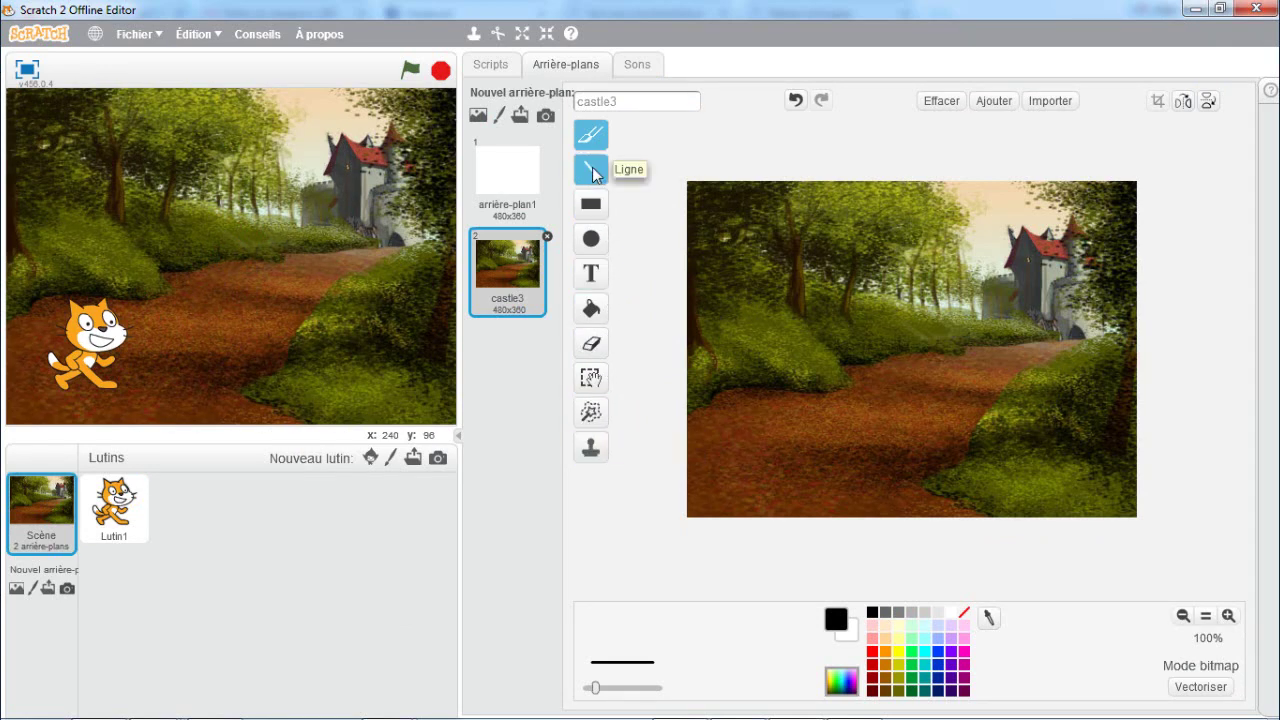
click(591, 273)
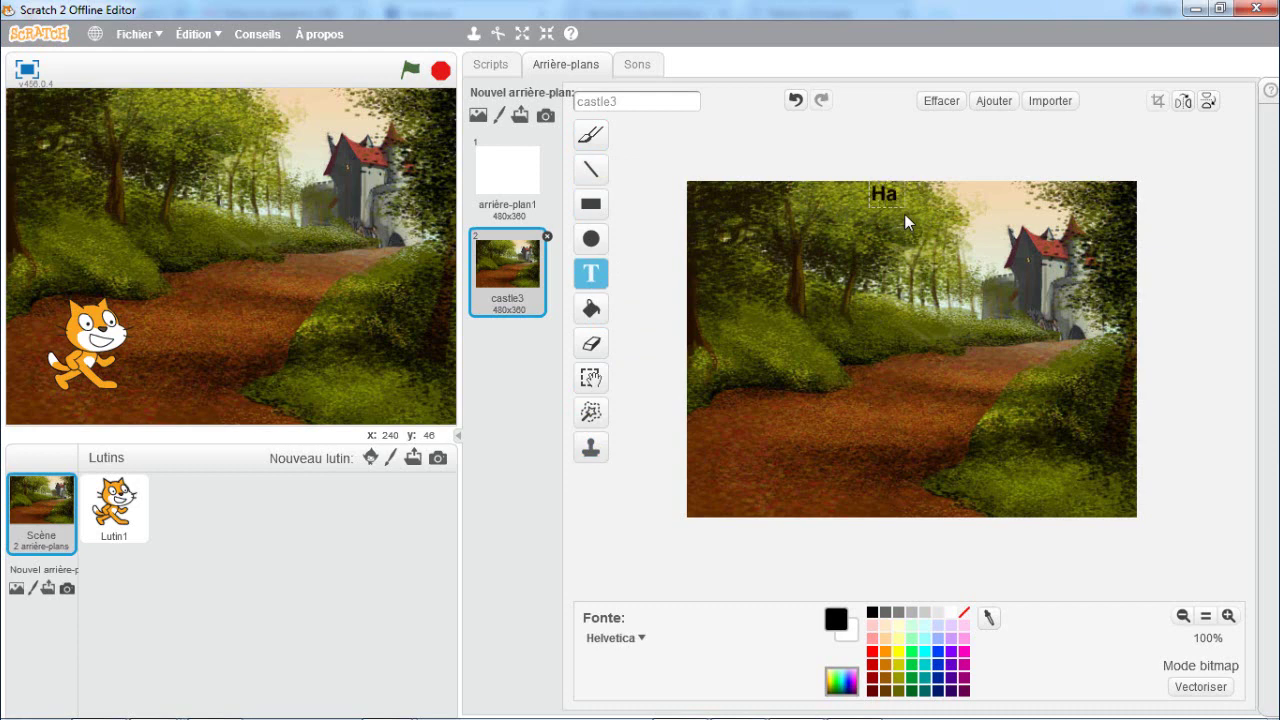
text(mouche)
click(928, 210)
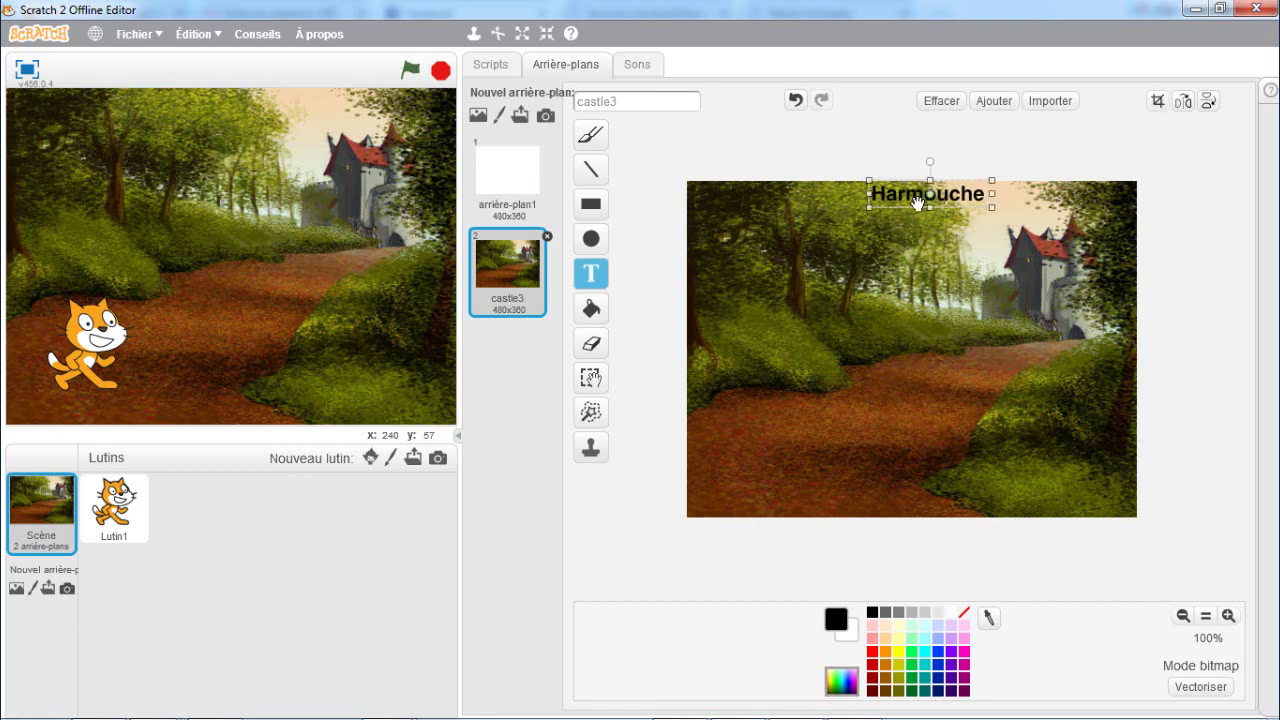
Step: Place the name text on the path in the backdrop's lower-left area and move the cat up clear of it
drag(917, 202, 770, 483)
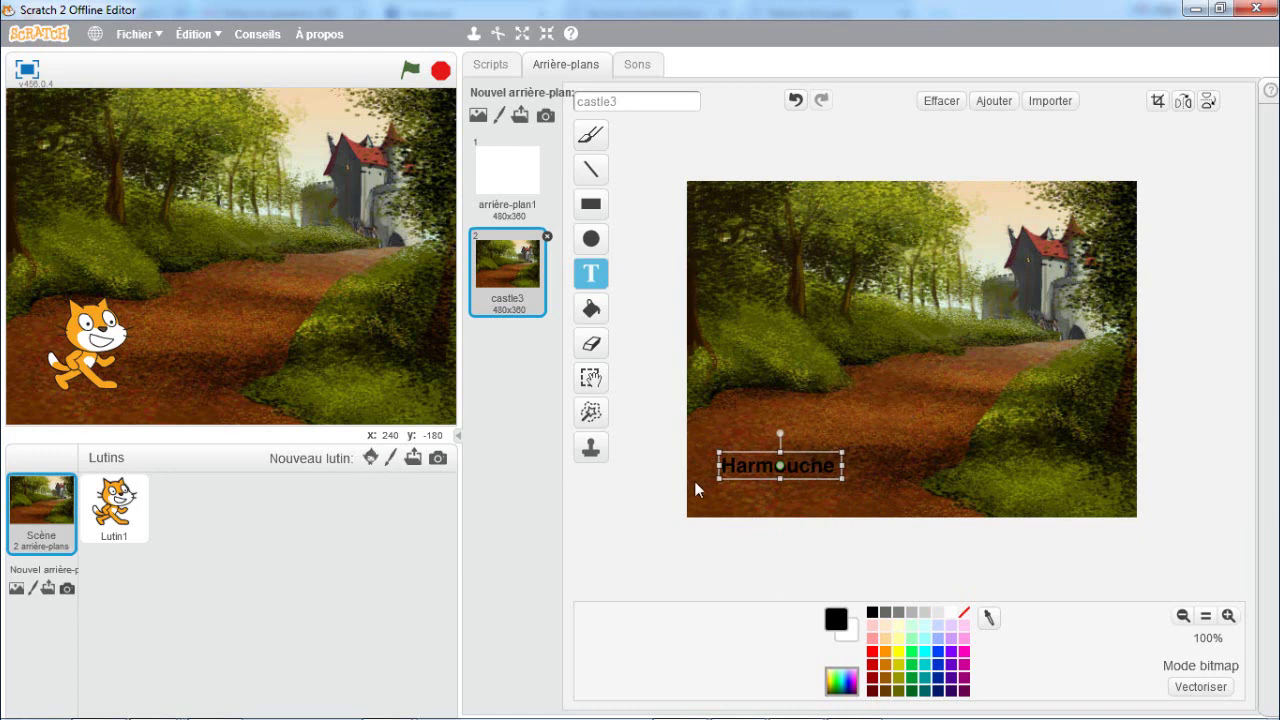
click(750, 334)
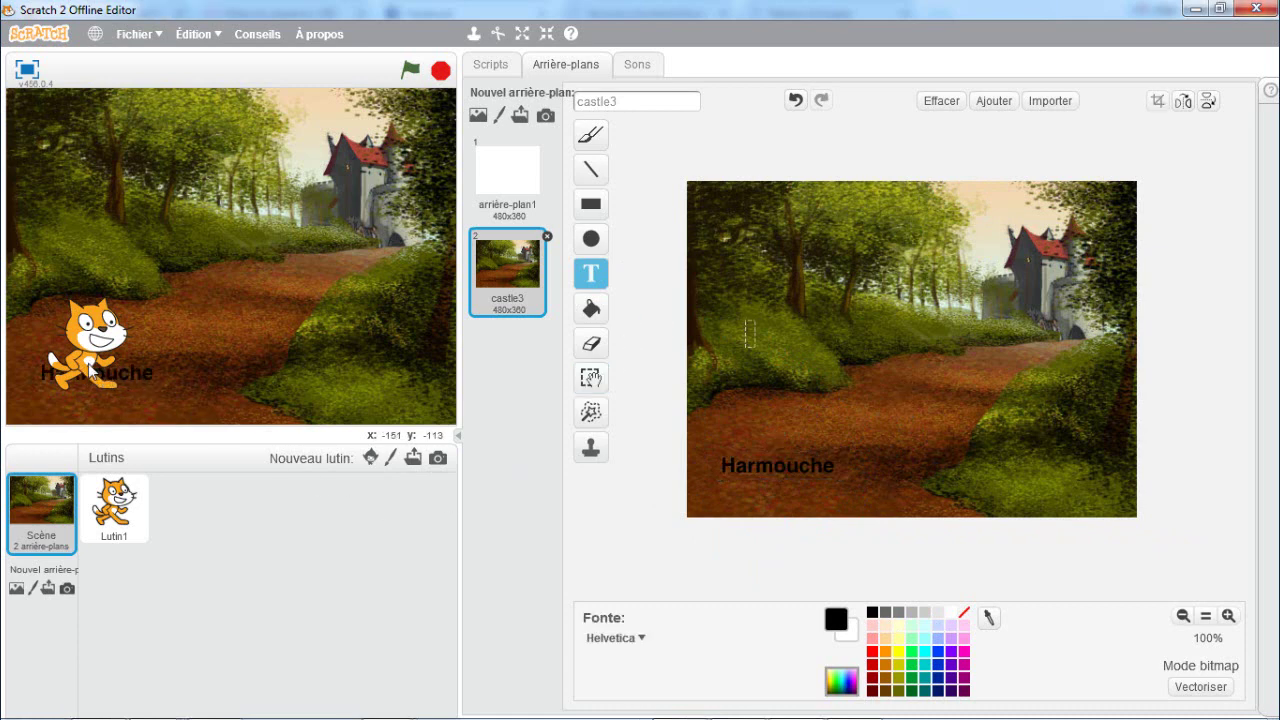
drag(90, 370, 157, 328)
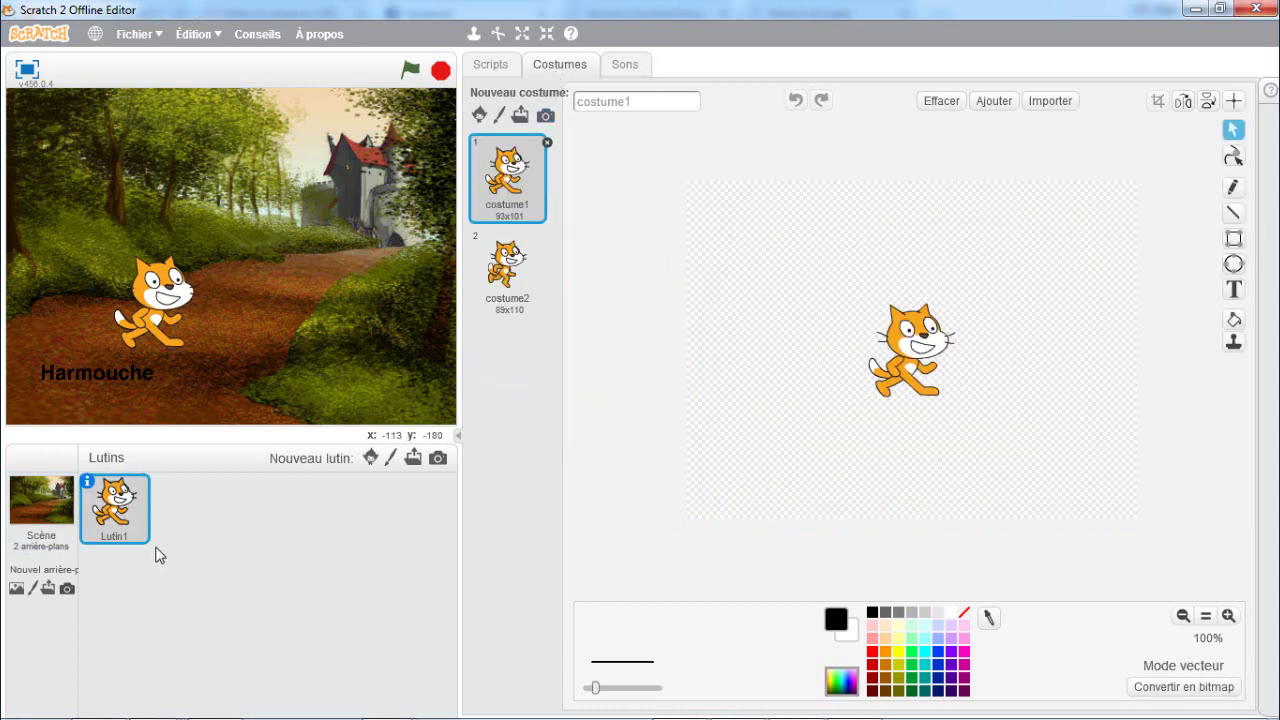
Step: Rename the castle3 backdrop as Arr plan 1
click(43, 515)
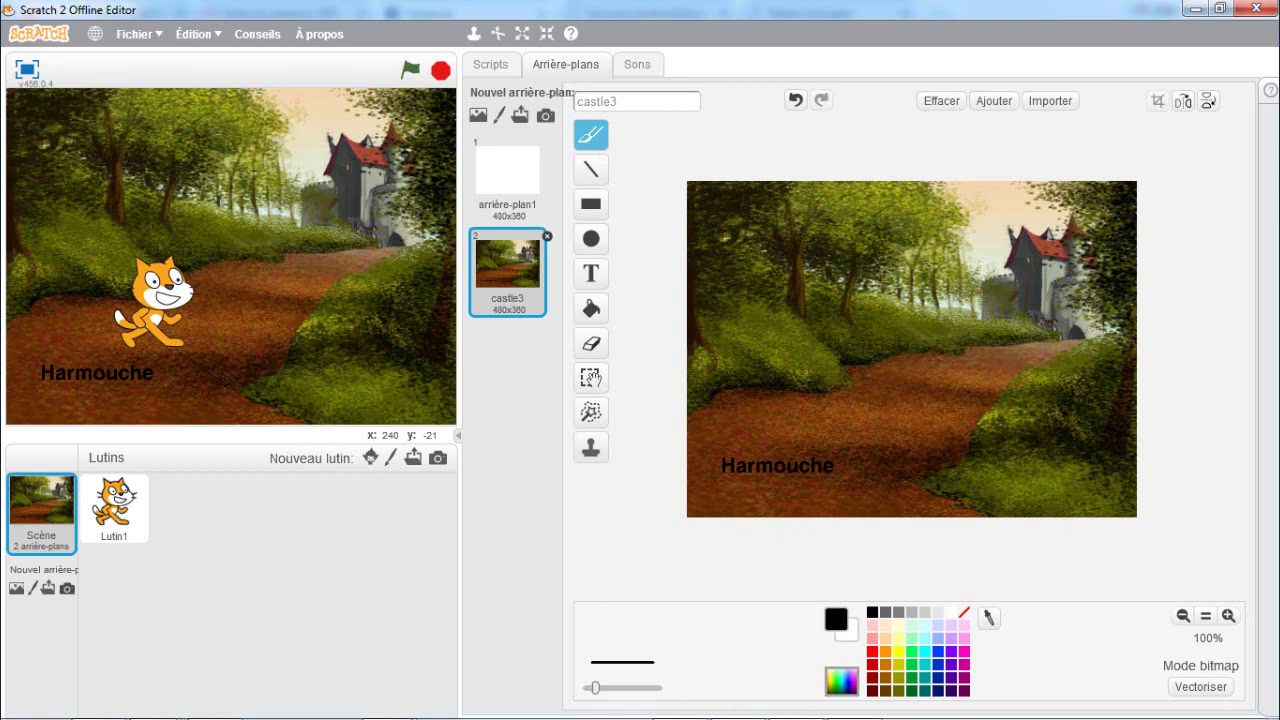
click(614, 101)
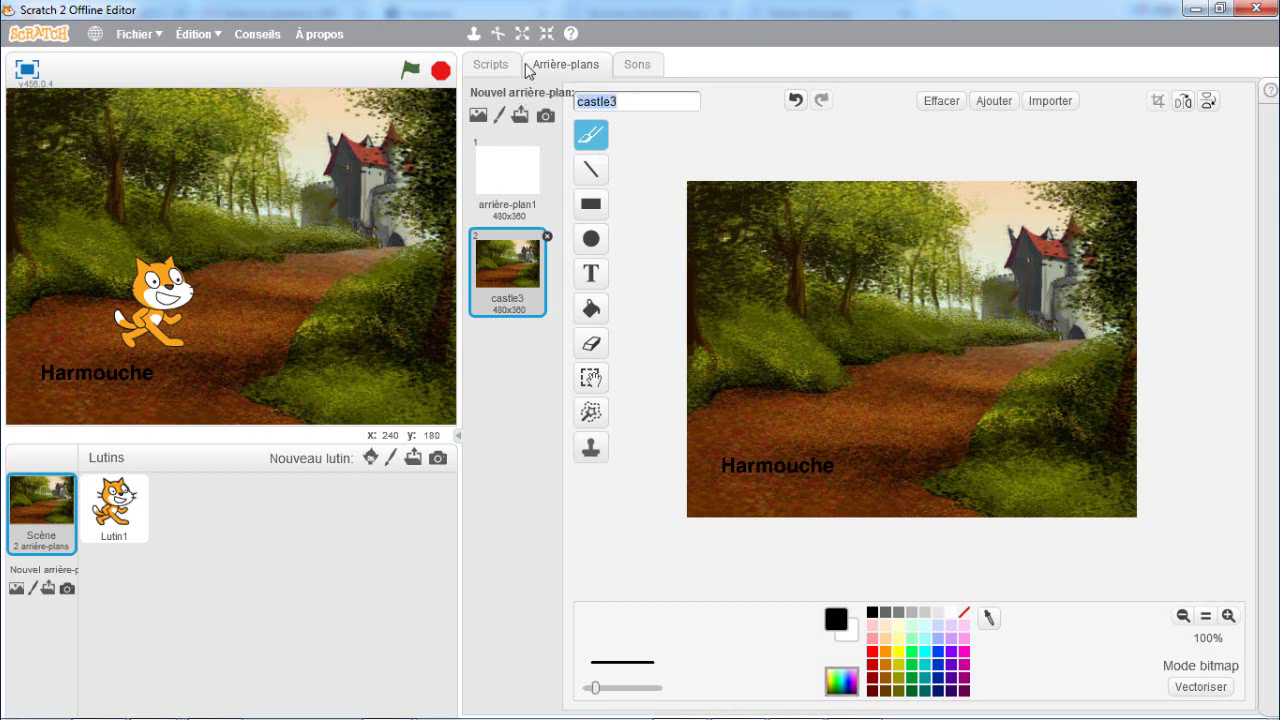
text(Arr plan 1)
key(Return)
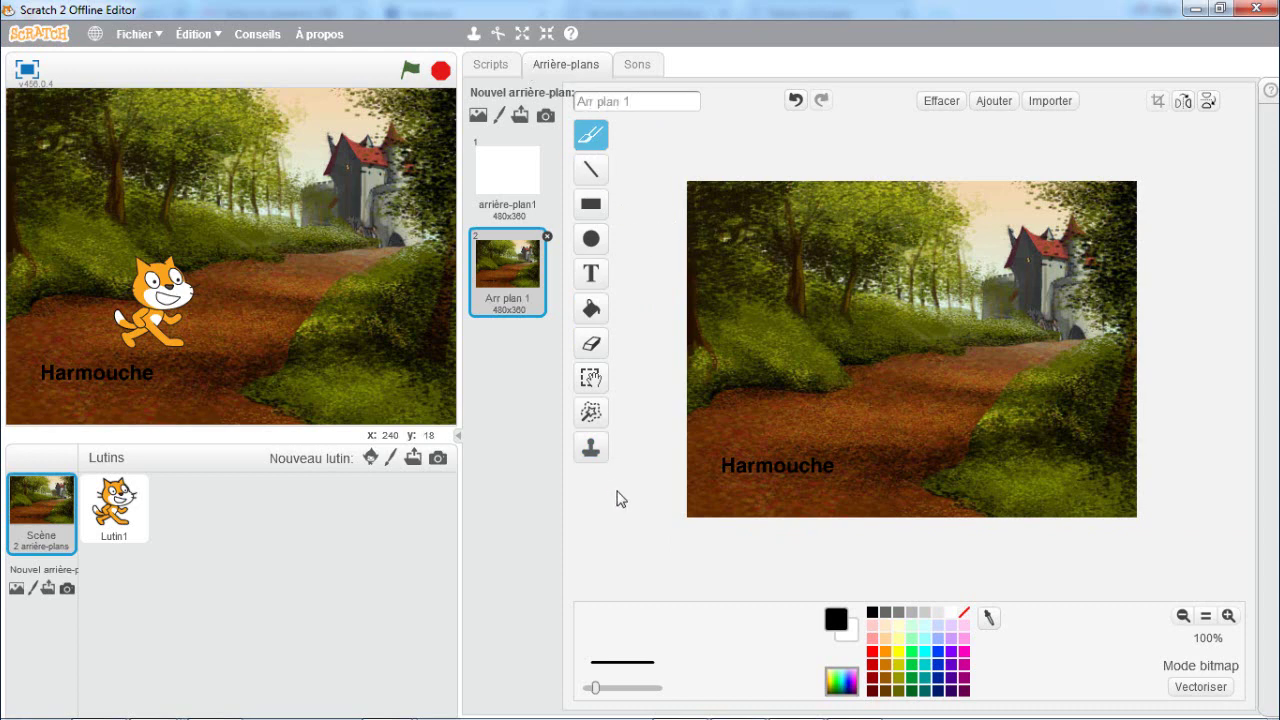
Step: Create a blank painted backdrop and draw a rough black rectangle freehand in its upper half
click(35, 589)
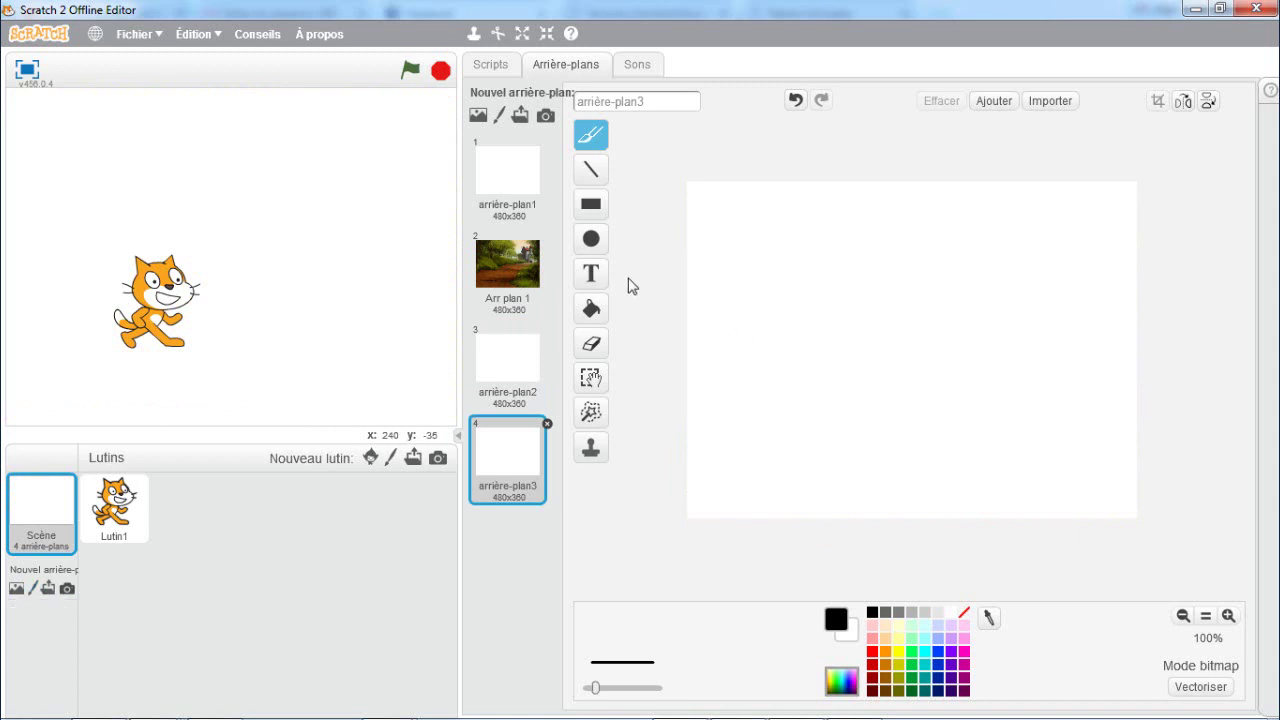
mouse_move(782, 218)
mouse_down()
mouse_move(991, 219)
mouse_move(980, 317)
mouse_move(786, 316)
mouse_move(792, 222)
mouse_up()
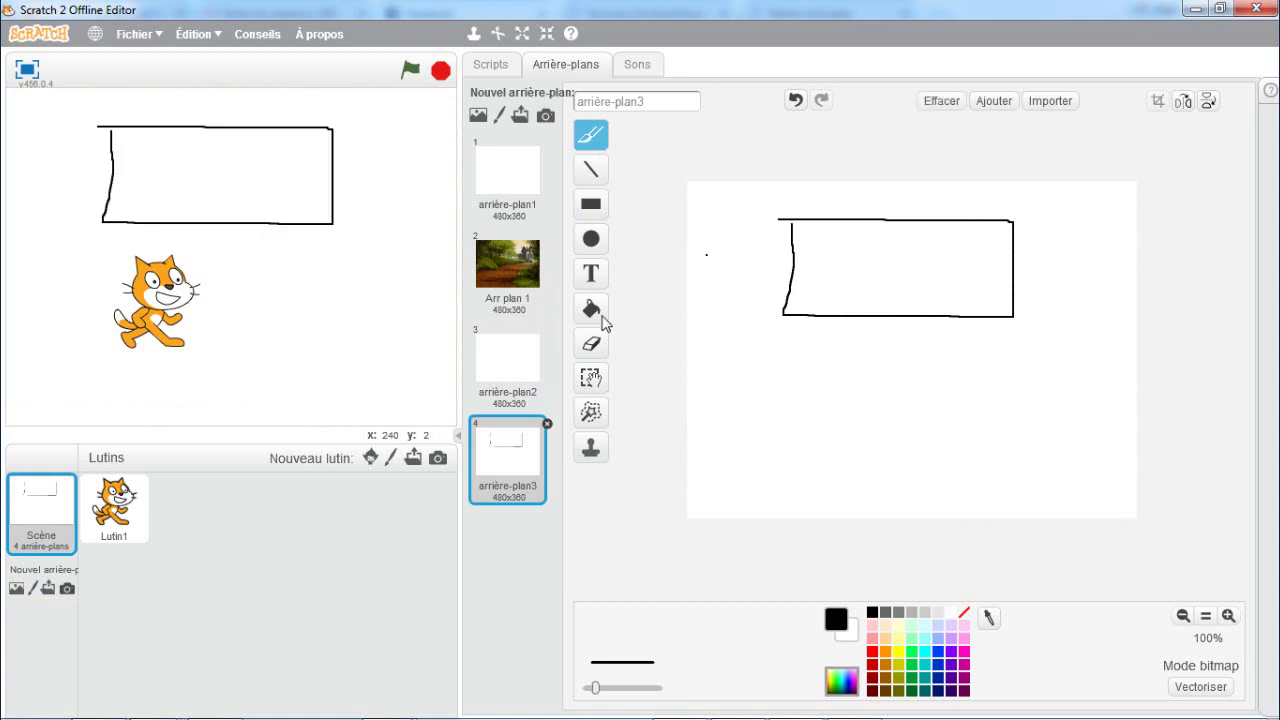
Step: View the file import and webcam options for new backdrops, closing each without adding a backdrop
click(47, 590)
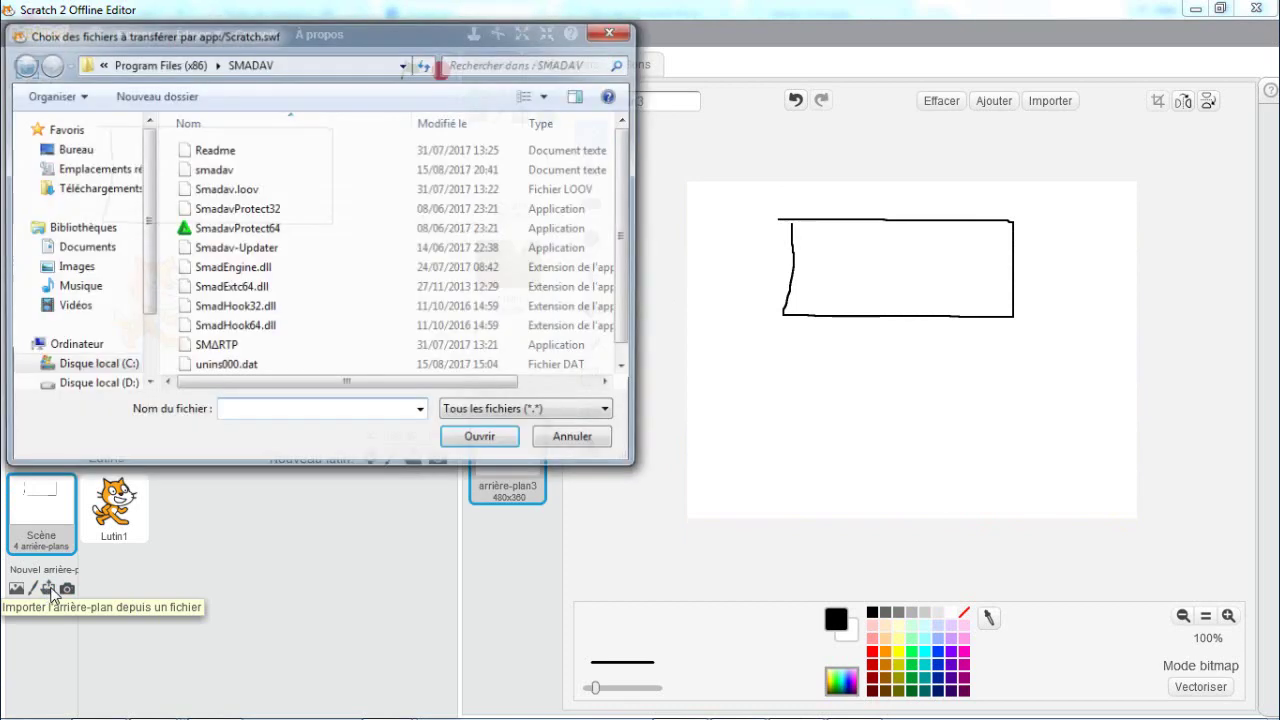
click(588, 440)
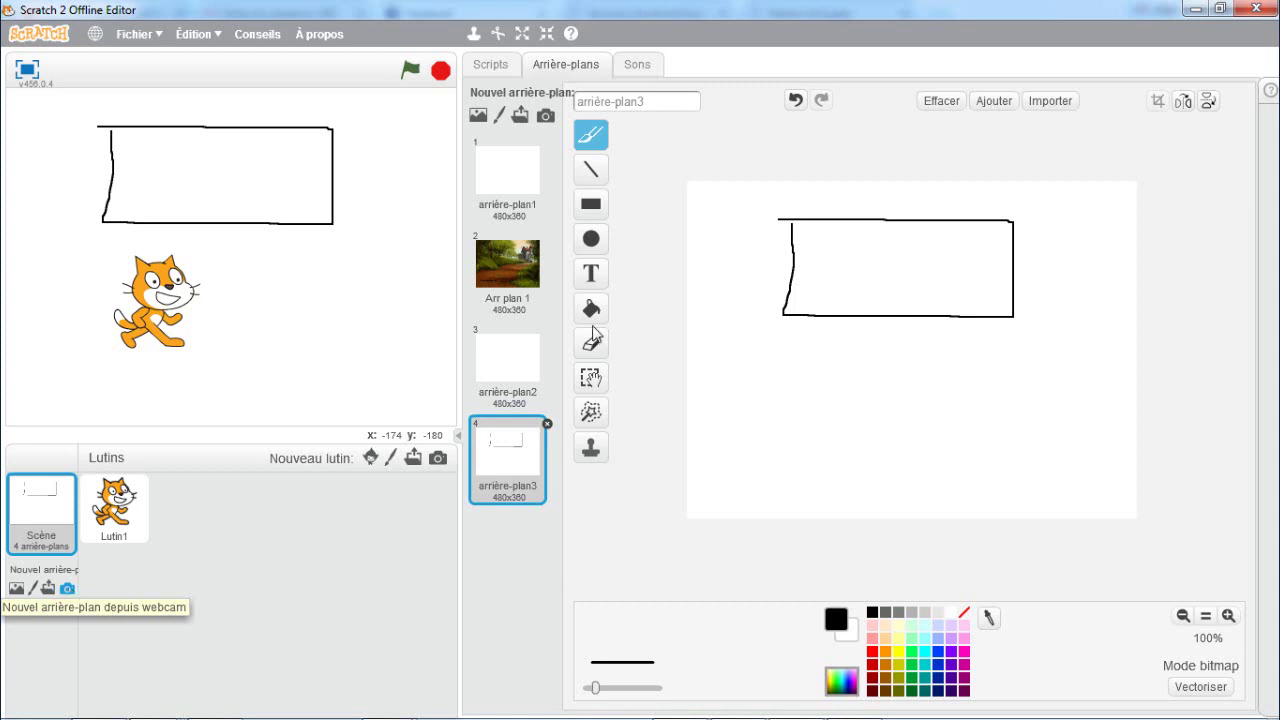
drag(657, 234, 806, 180)
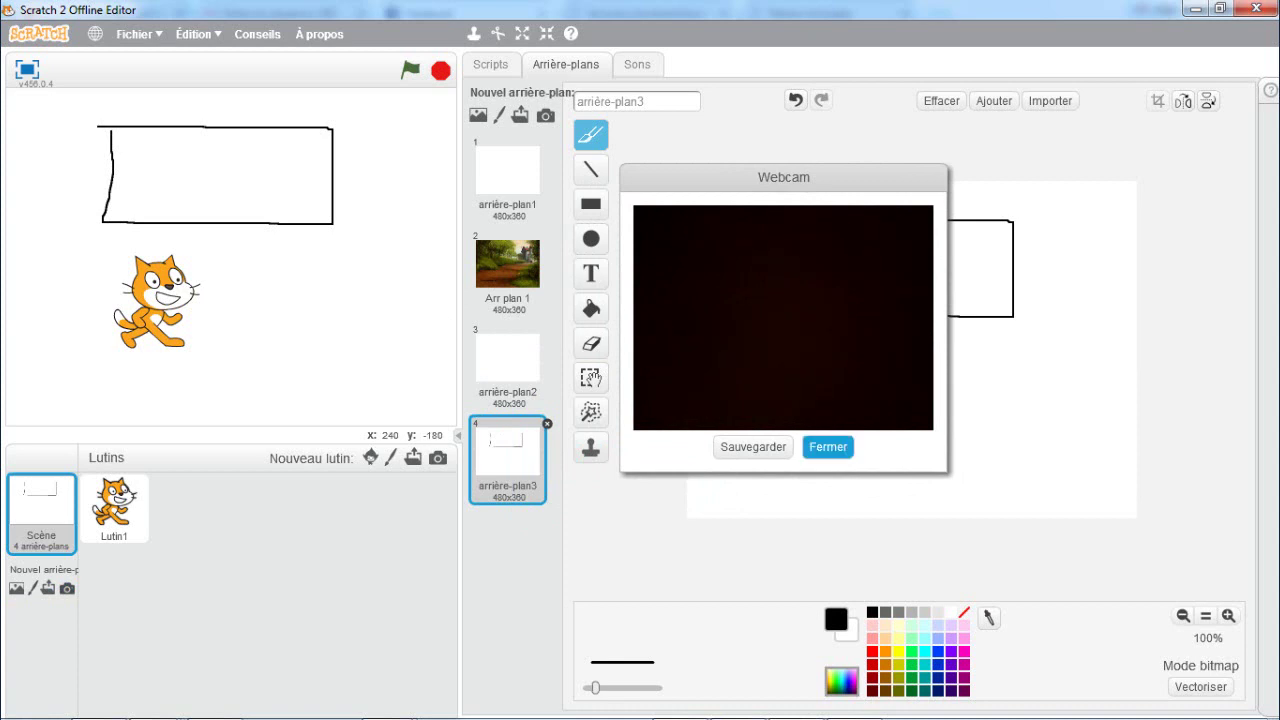
click(830, 446)
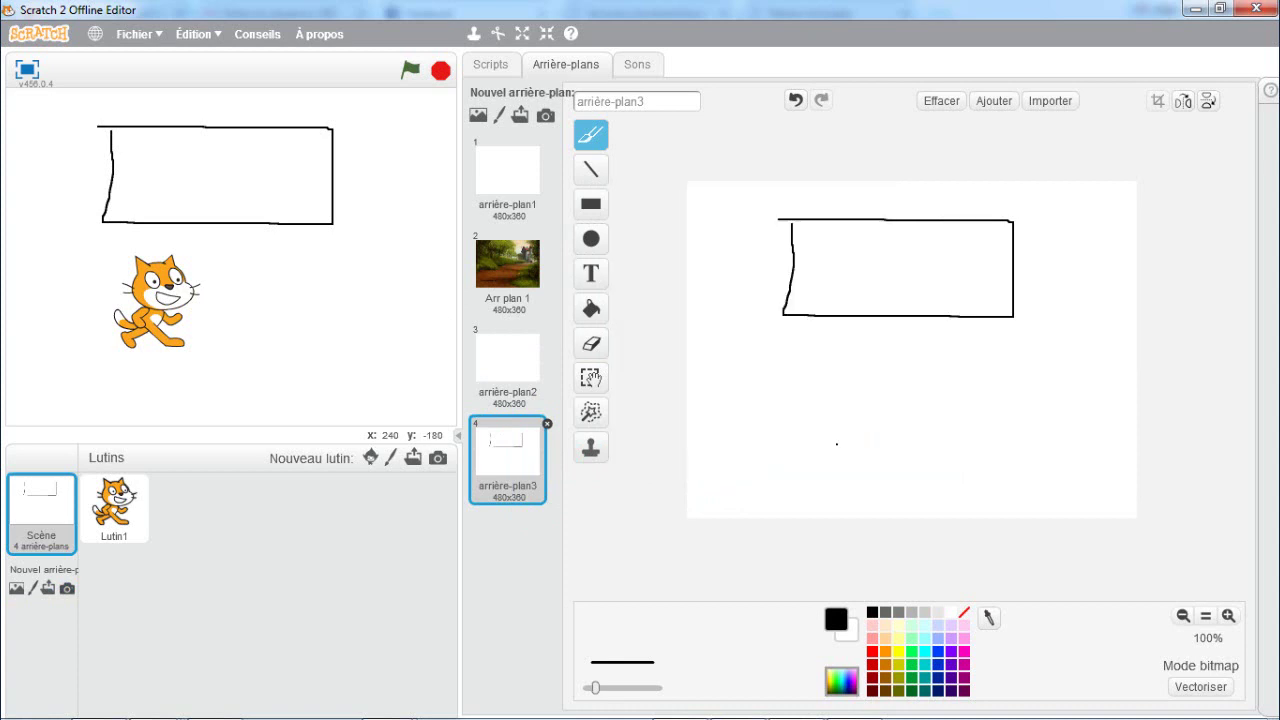